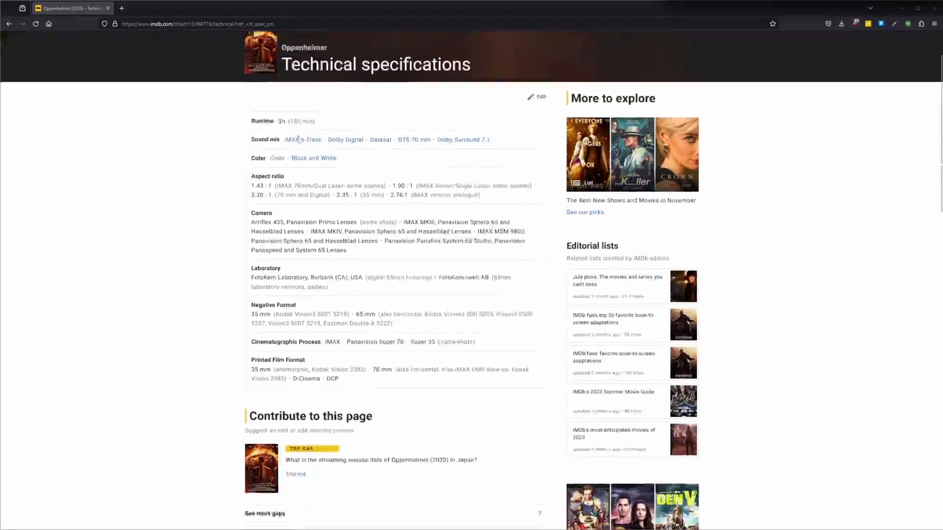
Examine the negative and printed film formats in Oppenheimer's technical specifications.
{"action": "scroll", "coordinate": [279, 209], "scroll_direction": "down", "scroll_amount": 2}
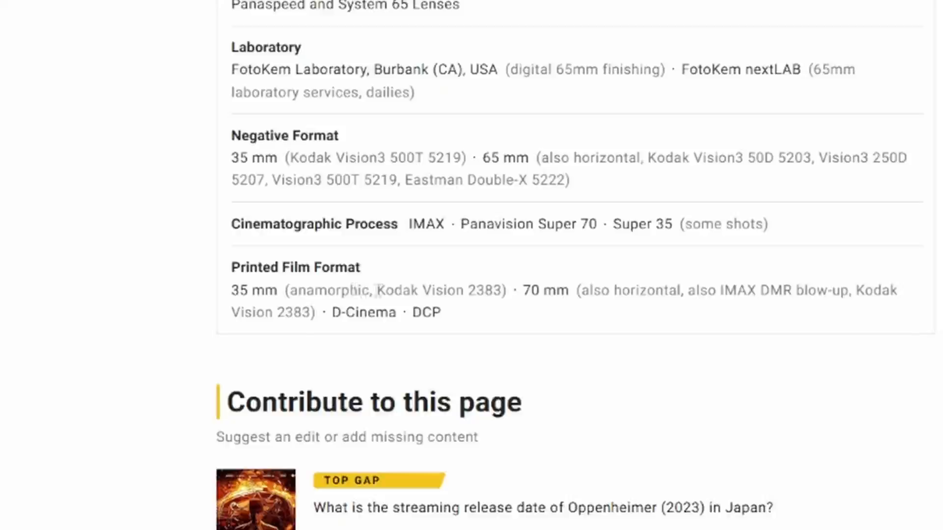
{"action": "left_click_drag", "start_coordinate": [418, 292], "coordinate": [509, 295]}
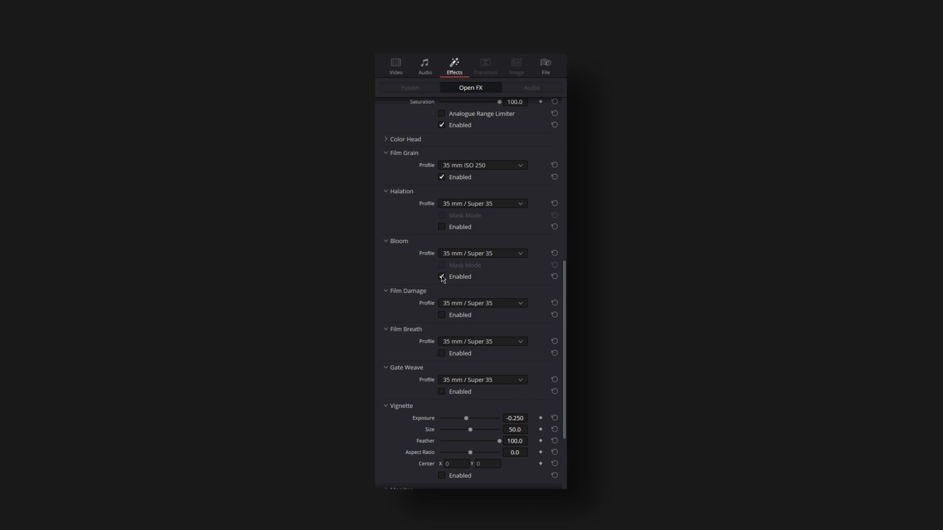
Enable Bloom with a Custom profile and Mask Mode, set Highlights 73.7, Source Limiter 31.8 and Details 68.2, and raise Diffusion slightly.
{"action": "left_click", "coordinate": [454, 276]}
{"action": "left_click", "coordinate": [462, 266]}
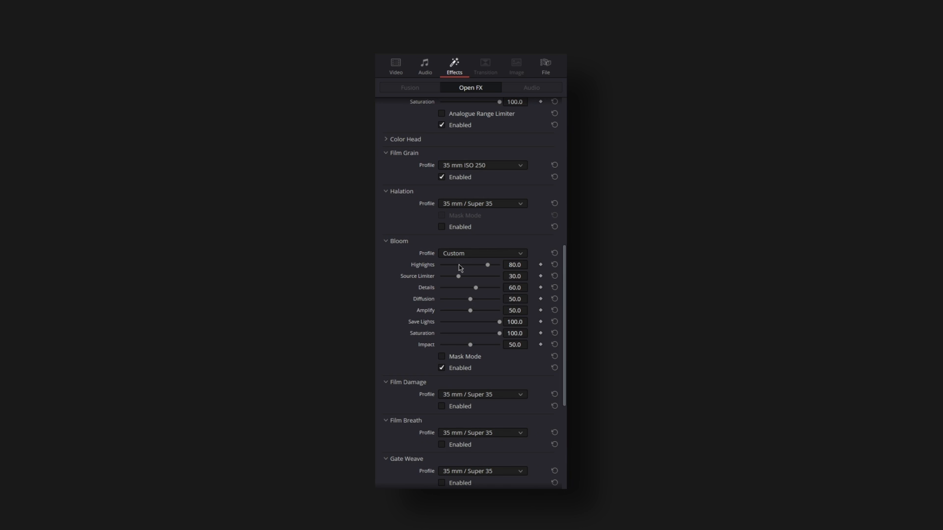
{"action": "left_click", "coordinate": [441, 356]}
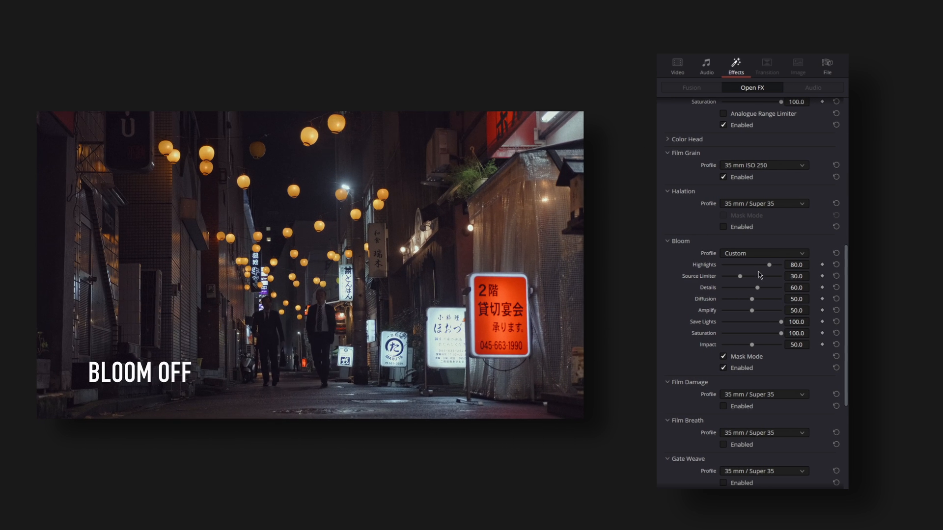
{"action": "left_click_drag", "start_coordinate": [769, 265], "coordinate": [763, 288]}
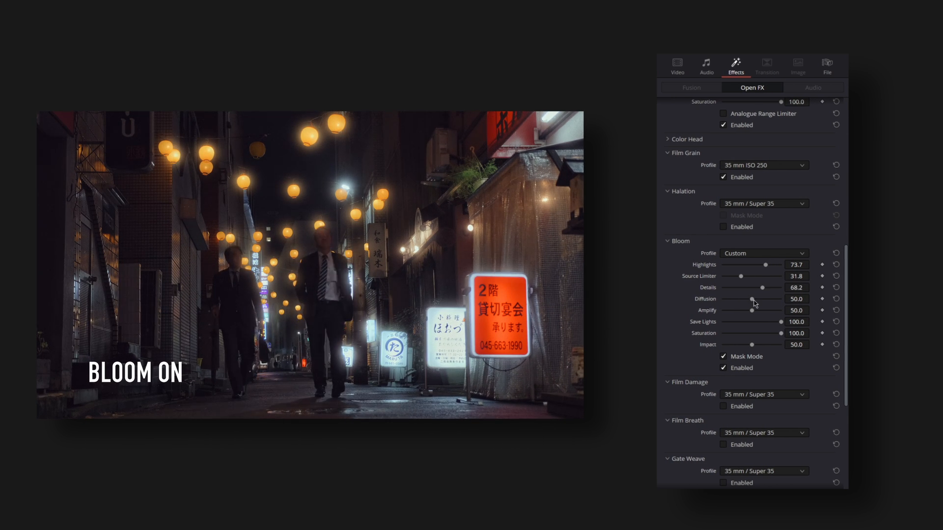
{"action": "left_click_drag", "start_coordinate": [752, 299], "coordinate": [757, 300]}
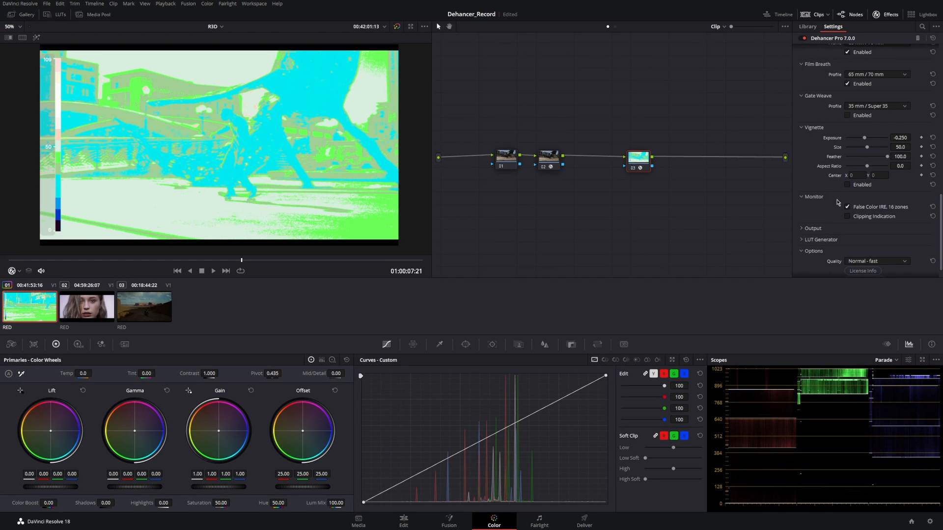
Turn off the False Color IRE, 16 zones monitor overlay.
{"action": "left_click", "coordinate": [867, 208]}
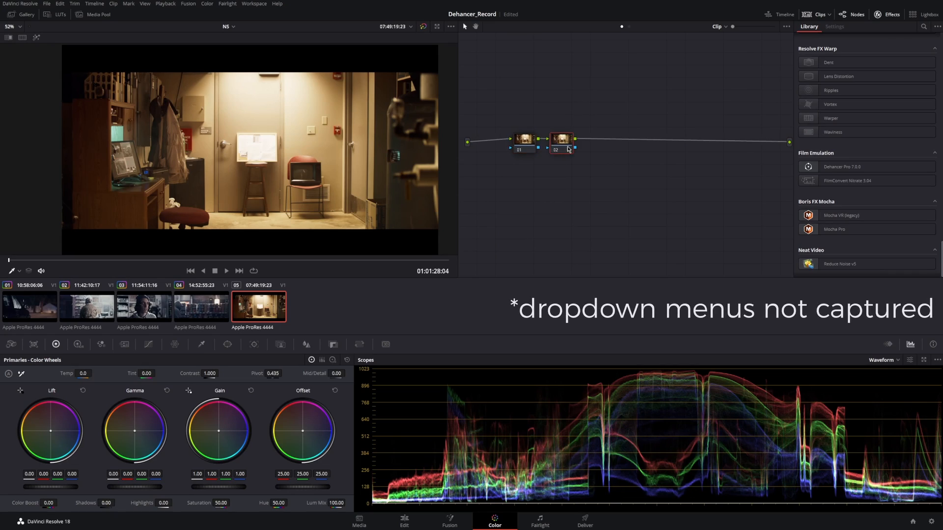
Move node 02 nearer the node graph's output, apply Dehancer Pro 7.0.0 to it and set its input source to ACEScct (AP1).
{"action": "left_click_drag", "start_coordinate": [568, 150], "coordinate": [681, 149]}
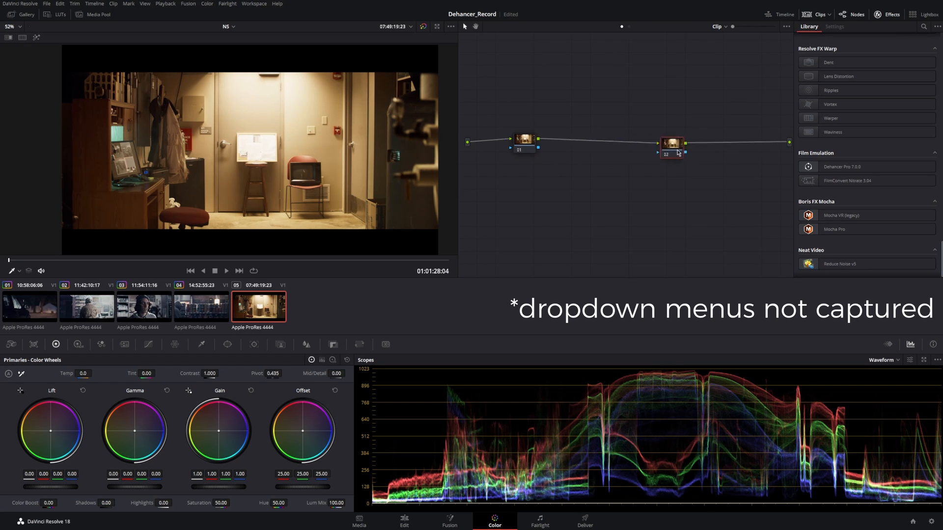
{"action": "left_click_drag", "start_coordinate": [834, 167], "coordinate": [676, 152]}
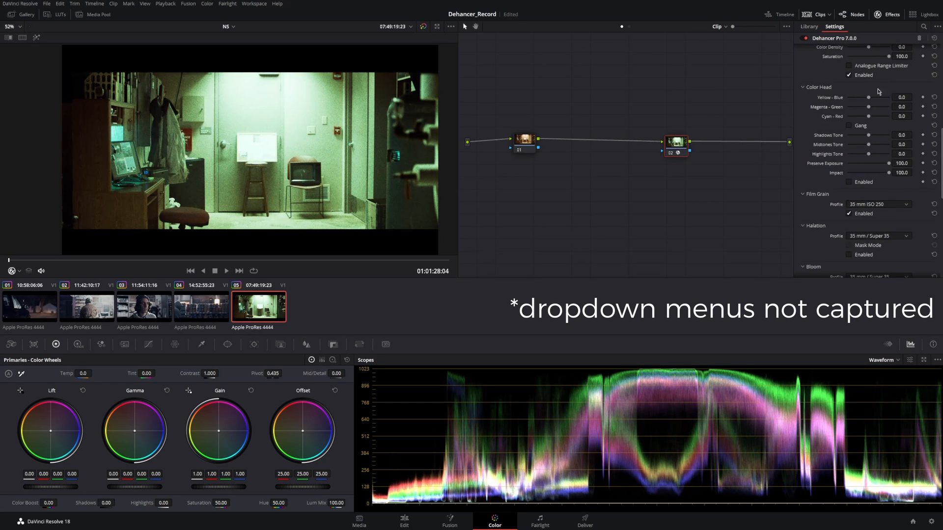
{"action": "scroll", "coordinate": [850, 131], "scroll_direction": "up", "scroll_amount": 10}
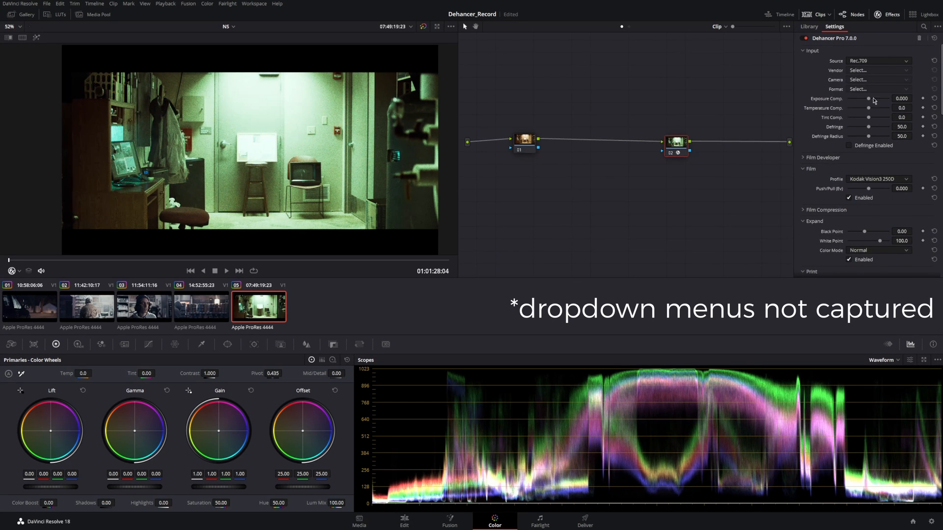
{"action": "left_click", "coordinate": [873, 100]}
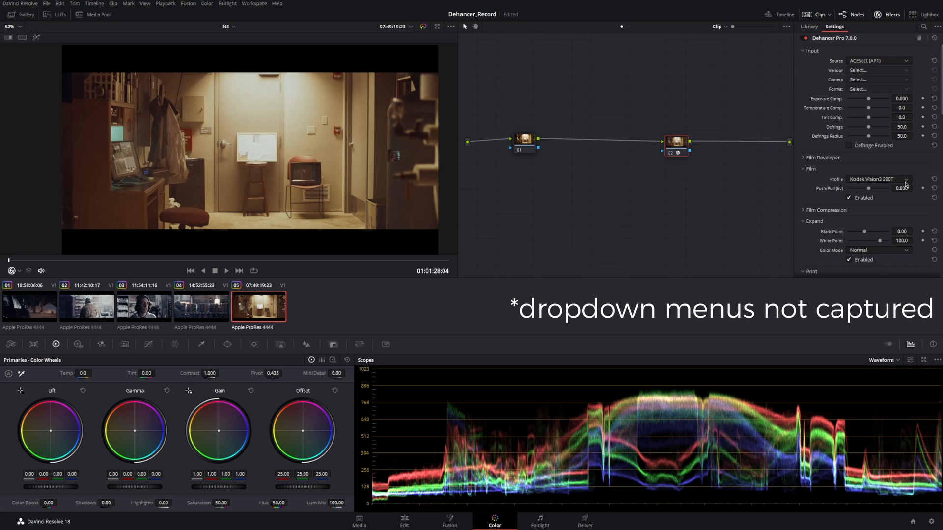
Try the Kodak Vision3 50D film profile, then settle on Cinestill 800T.
{"action": "left_click", "coordinate": [899, 256]}
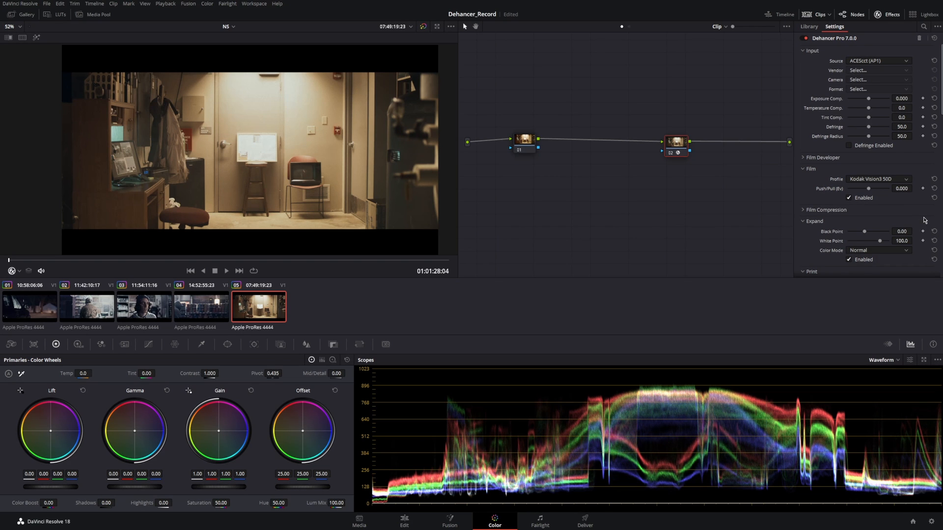
{"action": "left_click", "coordinate": [882, 209]}
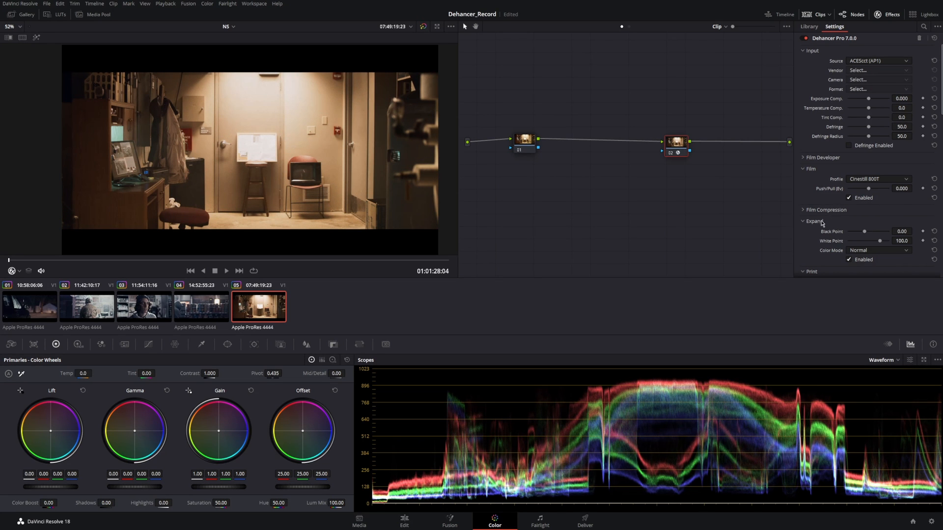
Enable Film Compression in Dehancer and set its Impact to 81.7.
{"action": "scroll", "coordinate": [217, 169], "scroll_direction": "up", "scroll_amount": 2}
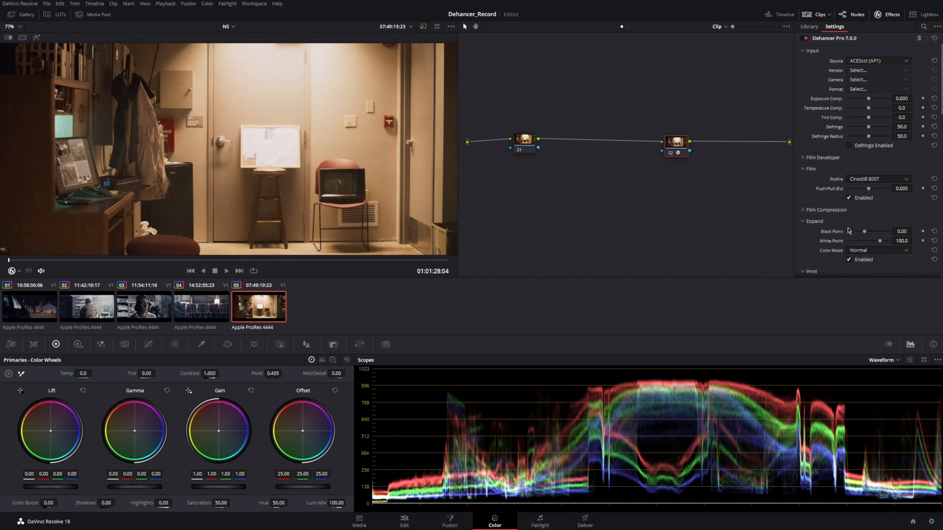
{"action": "scroll", "coordinate": [826, 183], "scroll_direction": "down", "scroll_amount": 2}
{"action": "scroll", "coordinate": [825, 183], "scroll_direction": "down", "scroll_amount": 1}
{"action": "left_click", "coordinate": [830, 156]}
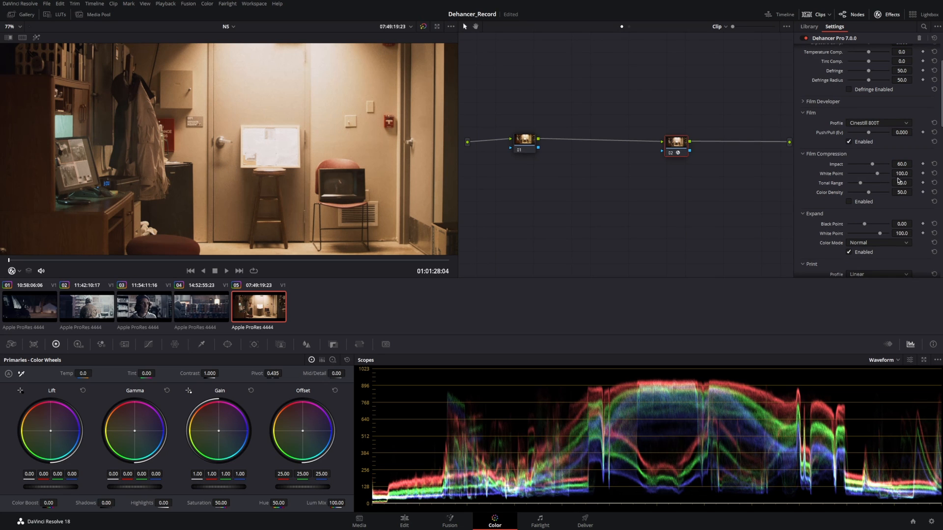
{"action": "left_click", "coordinate": [858, 204]}
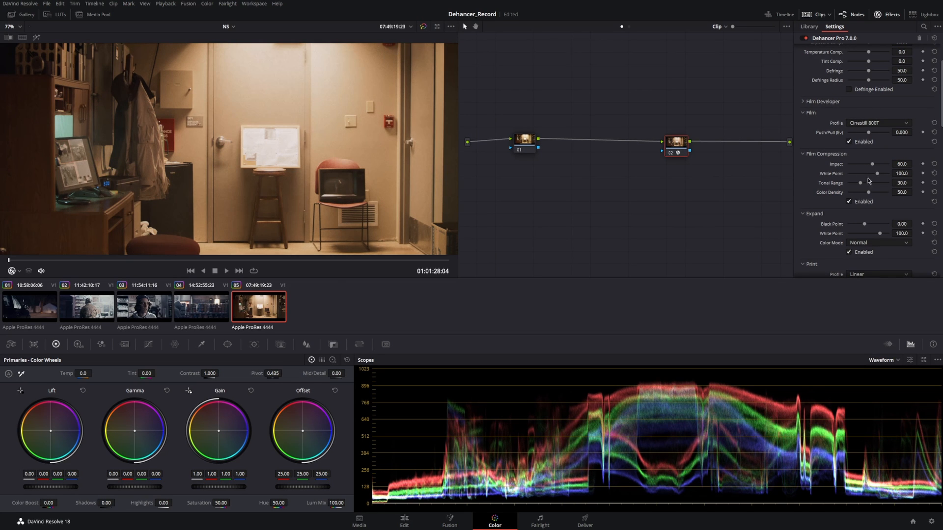
{"action": "left_click_drag", "start_coordinate": [874, 169], "coordinate": [882, 171]}
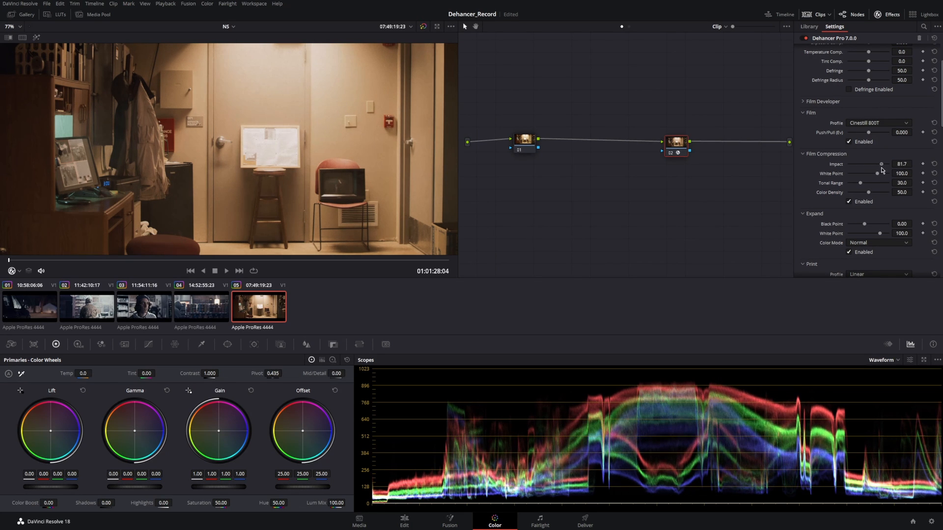
Compare the Fujifilm 3513 print profile with Kodak 2383 Print Film, keep Kodak 2383 and set Target White to 0.496.
{"action": "scroll", "coordinate": [839, 245], "scroll_direction": "down", "scroll_amount": 2}
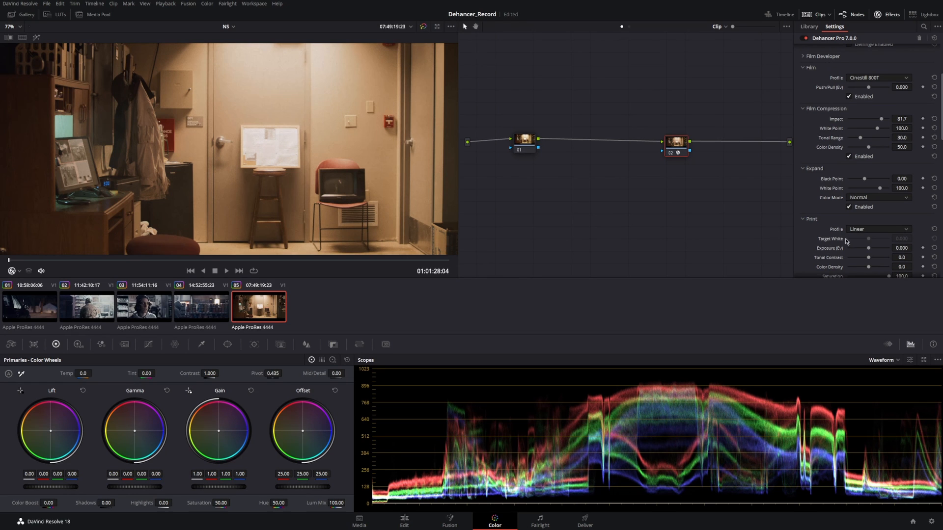
{"action": "left_click", "coordinate": [888, 264]}
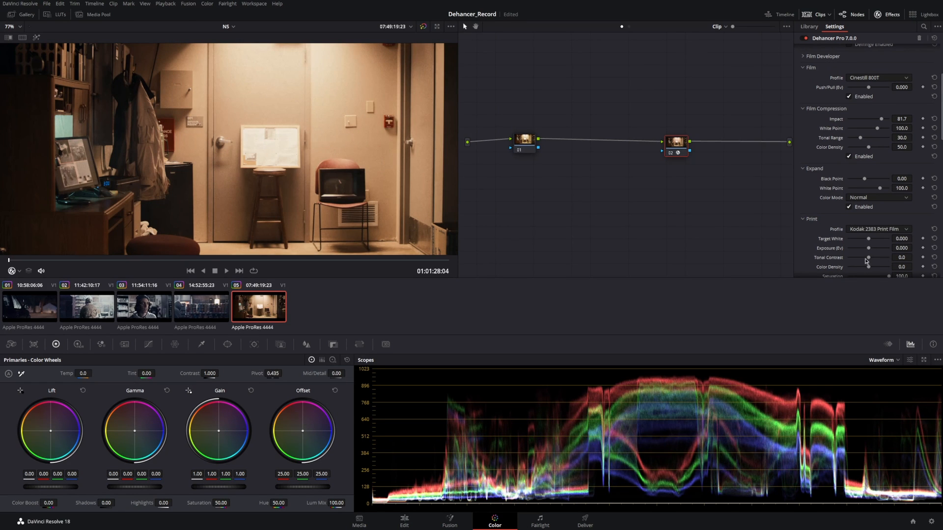
{"action": "left_click", "coordinate": [873, 255]}
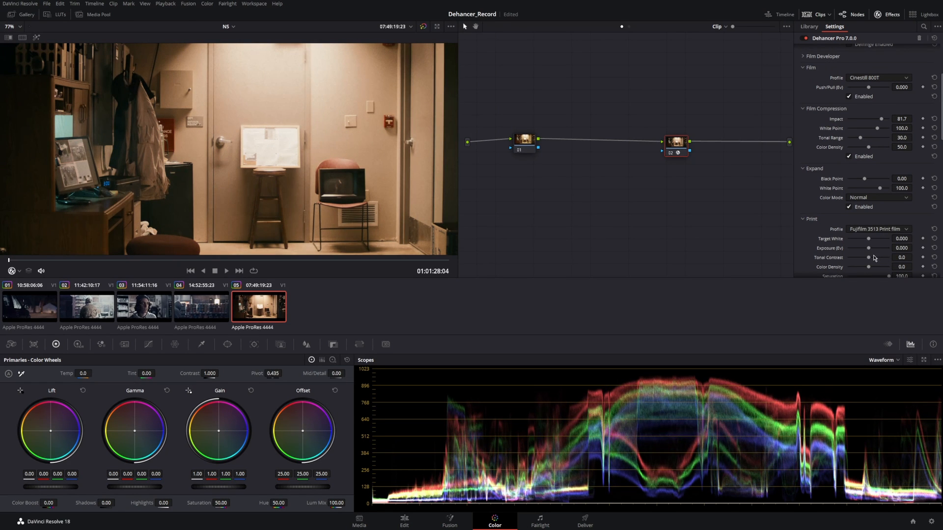
{"action": "left_click", "coordinate": [880, 266]}
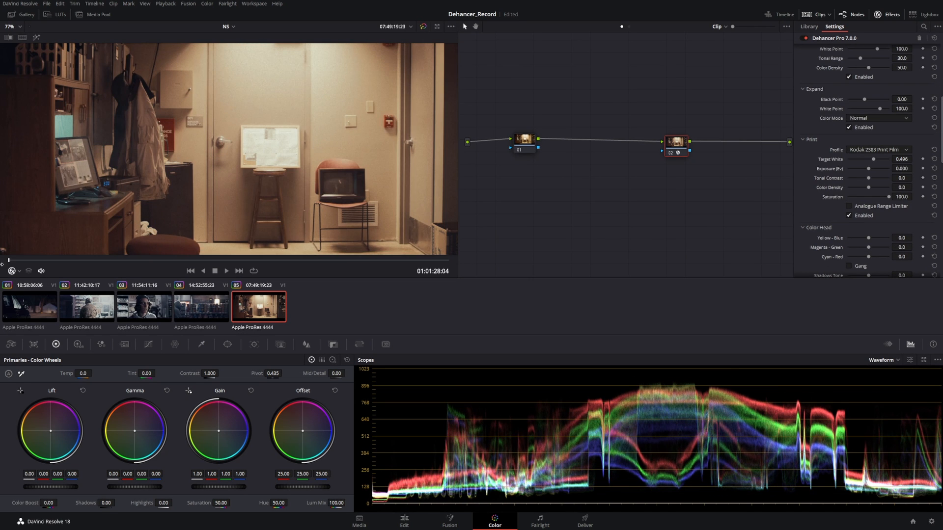
At 01:01:59:04, set Color Head to Yellow-Blue 3.3, Magenta-Green 1.1 and Cyan-Red -1.4, and compare the image with it off and on.
{"action": "left_click_drag", "start_coordinate": [14, 262], "coordinate": [152, 268]}
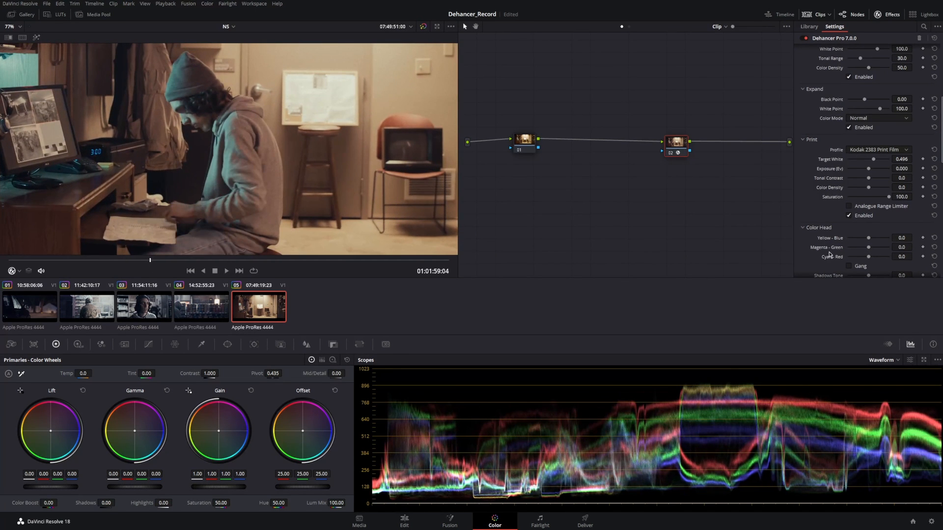
{"action": "scroll", "coordinate": [829, 255], "scroll_direction": "down", "scroll_amount": 3}
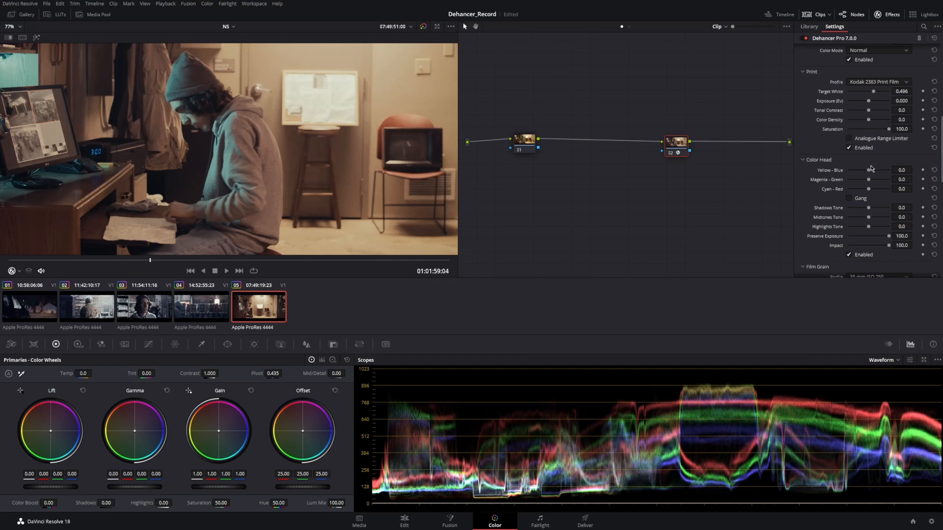
{"action": "left_click_drag", "start_coordinate": [870, 172], "coordinate": [875, 185]}
{"action": "left_click", "coordinate": [933, 170]}
{"action": "left_click_drag", "start_coordinate": [868, 189], "coordinate": [914, 169]}
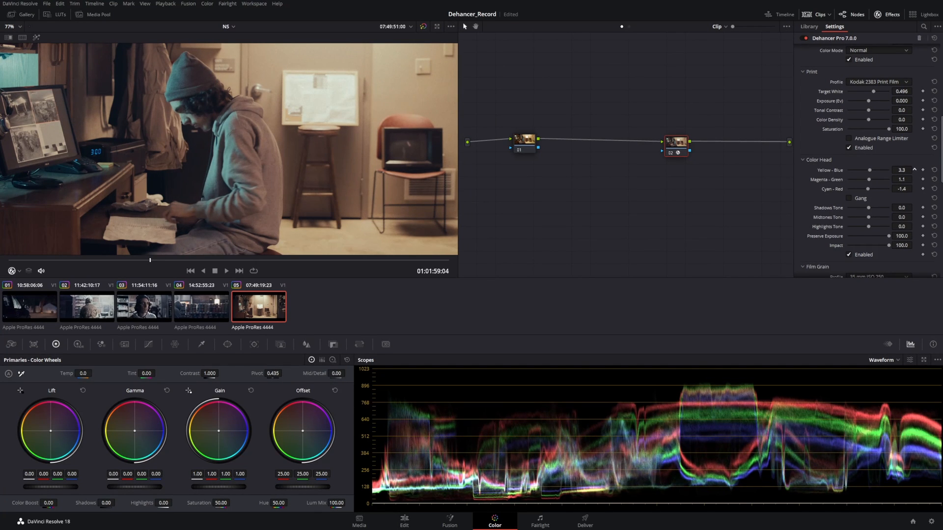
{"action": "left_click", "coordinate": [857, 254]}
{"action": "left_click", "coordinate": [857, 254]}
{"action": "scroll", "coordinate": [818, 237], "scroll_direction": "down", "scroll_amount": 3}
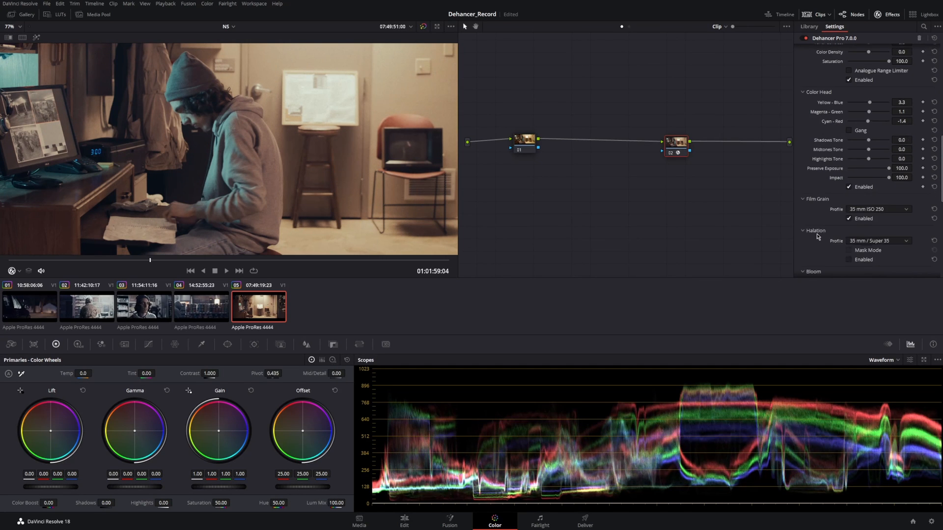
Add a serial node after node 01 and cool the shot by setting its Temp to -1190.
{"action": "left_click", "coordinate": [523, 148]}
{"action": "key", "text": "alt+s"}
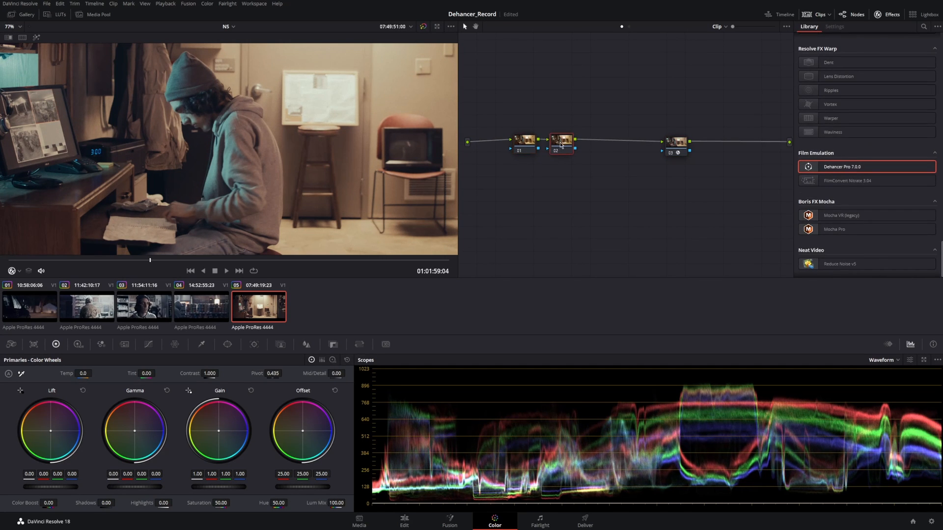
{"action": "left_click_drag", "start_coordinate": [83, 374], "coordinate": [24, 374]}
{"action": "scroll", "coordinate": [295, 174], "scroll_direction": "down", "scroll_amount": 5}
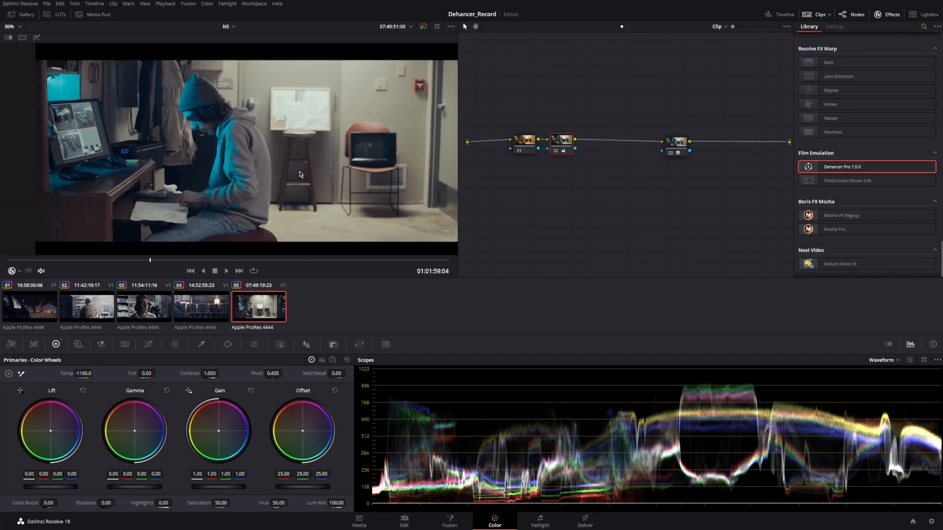
{"action": "scroll", "coordinate": [295, 174], "scroll_direction": "down", "scroll_amount": 1}
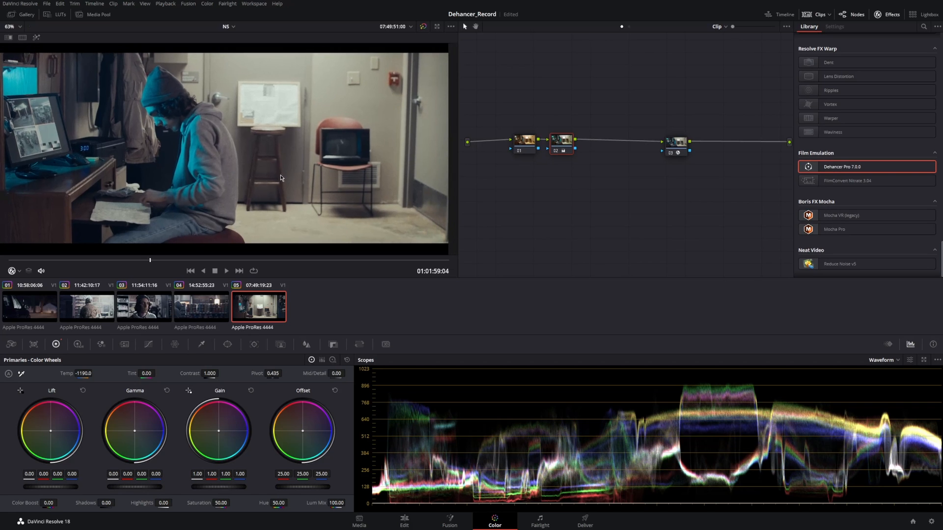
At 01:02:09:23, add a serial node after node 02, qualify the teal tone on the man's head and set its saturation to 22.60.
{"action": "left_click_drag", "start_coordinate": [145, 262], "coordinate": [202, 270]}
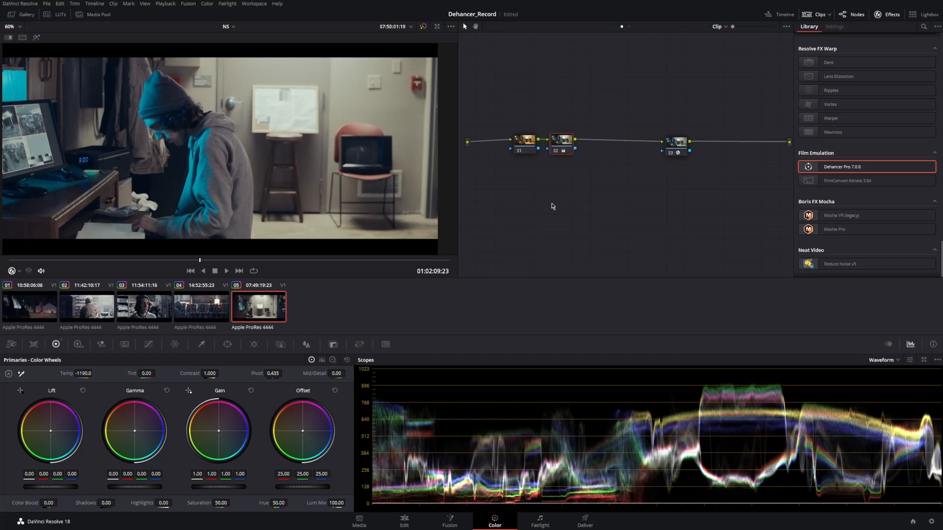
{"action": "key", "text": "alt+s"}
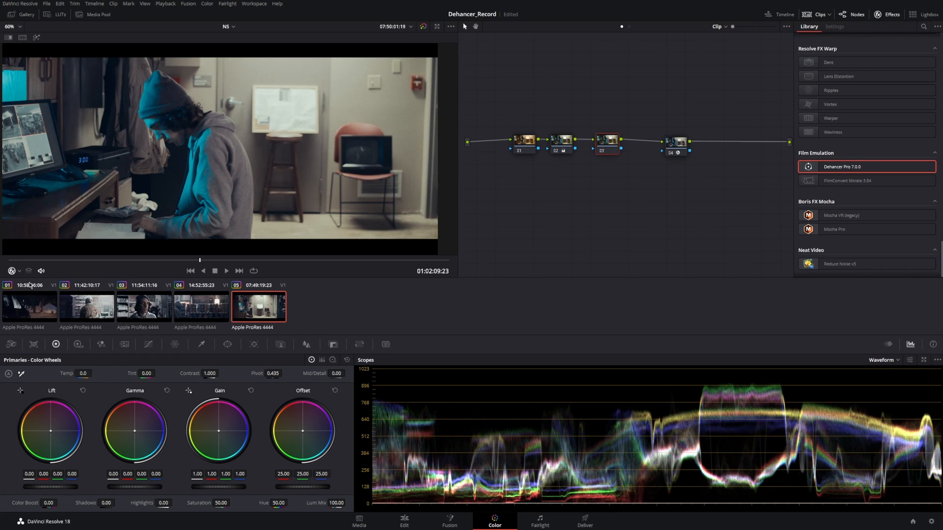
{"action": "left_click", "coordinate": [34, 295]}
{"action": "left_click", "coordinate": [153, 118]}
{"action": "left_click_drag", "start_coordinate": [221, 503], "coordinate": [162, 503]}
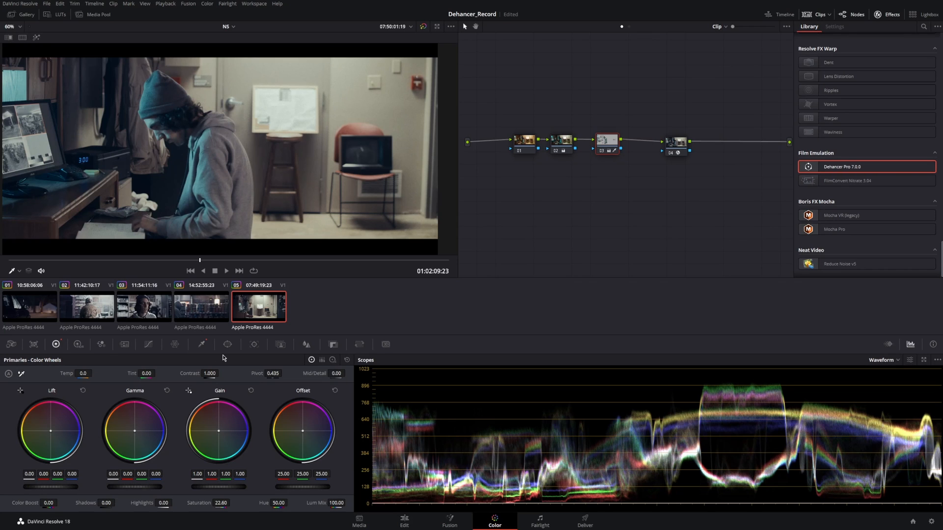
Widen the HSL qualifier on node 03 to Saturation High 17.4, Luminance Low 53.4 and Luminance High 70.7.
{"action": "left_click", "coordinate": [202, 345]}
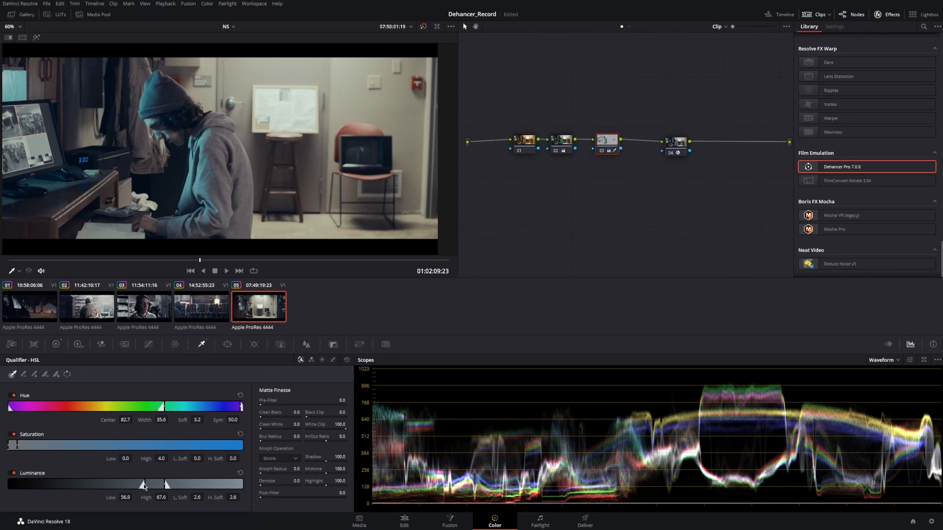
{"action": "left_click_drag", "start_coordinate": [145, 484], "coordinate": [174, 485]}
{"action": "left_click_drag", "start_coordinate": [17, 444], "coordinate": [48, 445]}
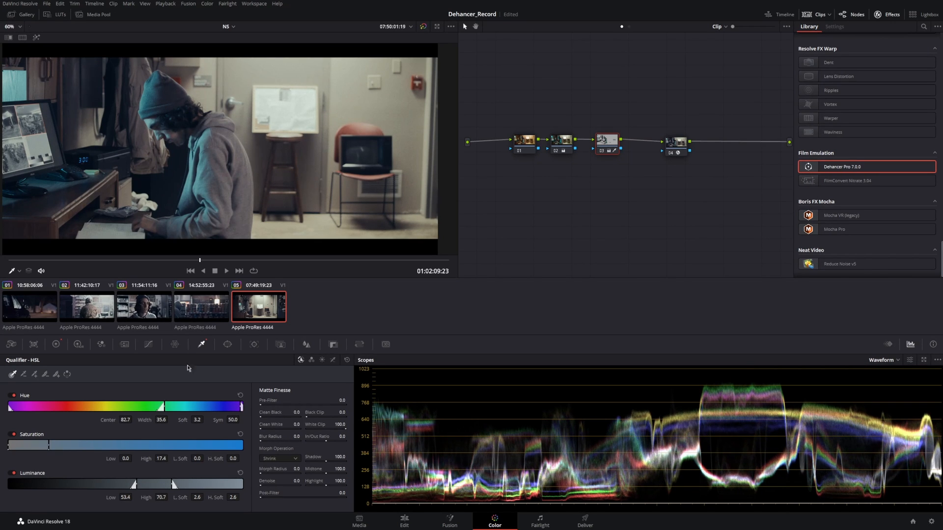
Shift the Gamma wheel of node 03 slightly warmer, to red 0.01 and blue -0.01.
{"action": "left_click", "coordinate": [56, 345]}
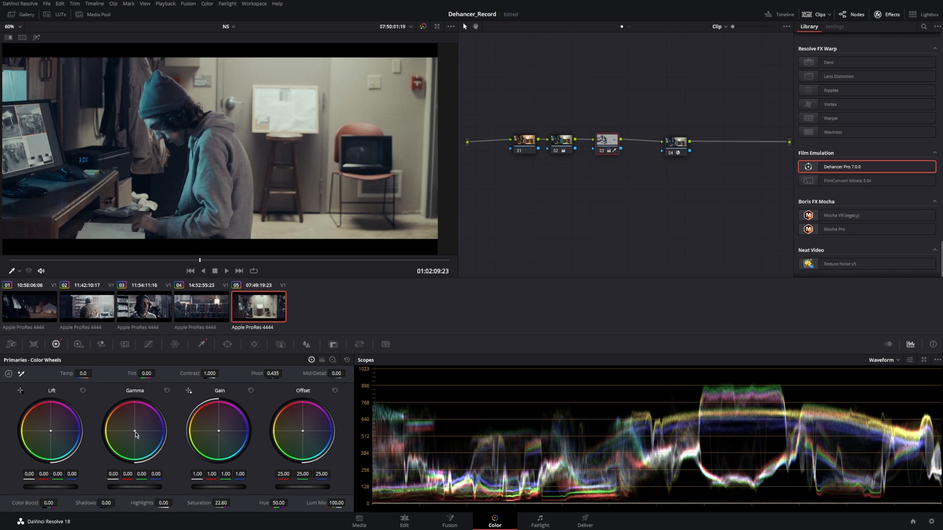
{"action": "left_click_drag", "start_coordinate": [134, 431], "coordinate": [134, 430]}
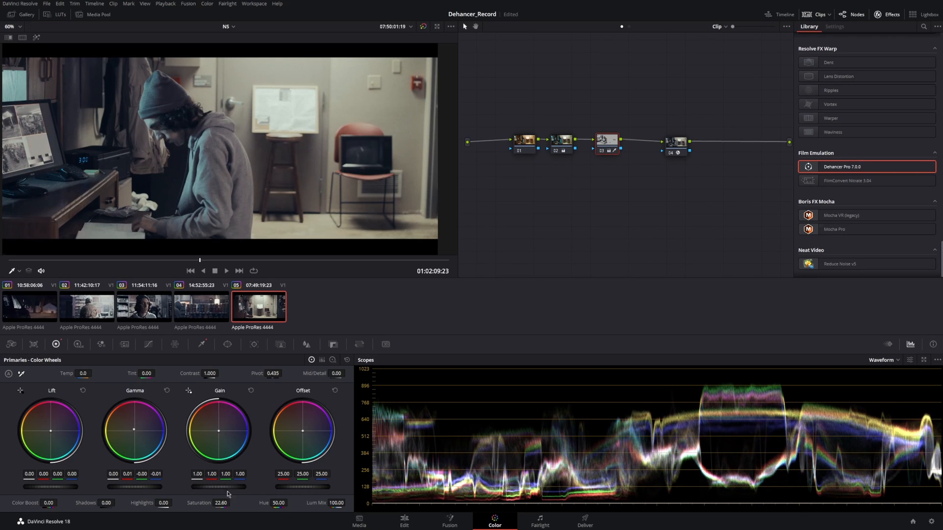
Inspect the shot up close with the Dehancer node selected, comparing it with the Color Head disabled and re-enabled.
{"action": "left_click", "coordinate": [675, 156]}
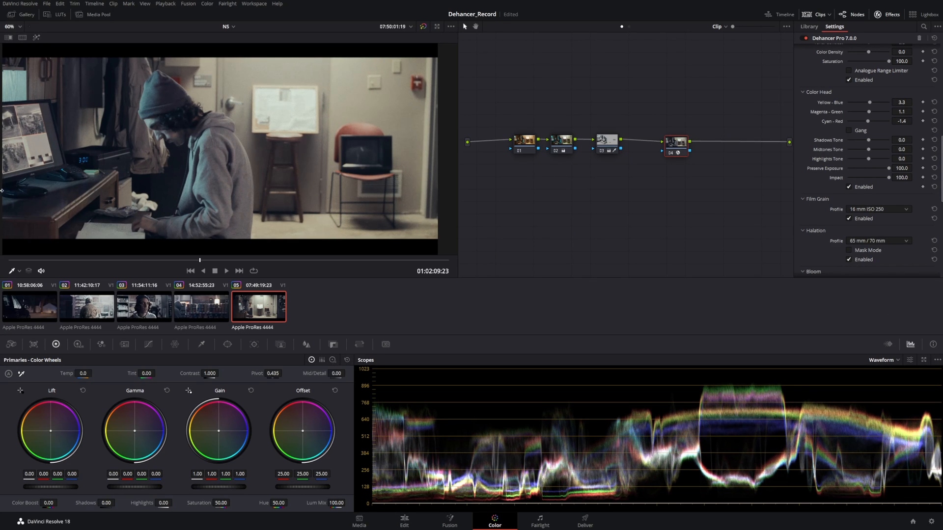
{"action": "scroll", "coordinate": [57, 123], "scroll_direction": "up", "scroll_amount": 3}
{"action": "left_click_drag", "start_coordinate": [125, 147], "coordinate": [141, 94]}
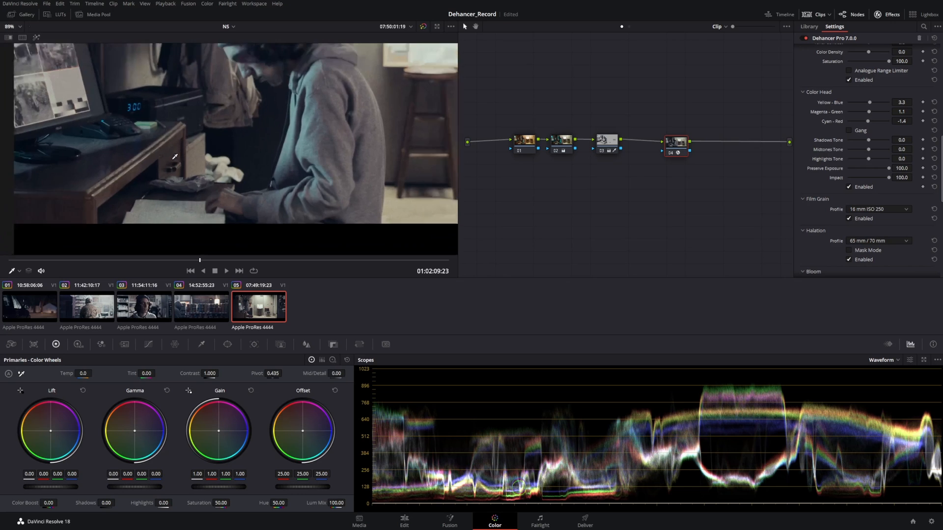
{"action": "left_click_drag", "start_coordinate": [279, 145], "coordinate": [240, 173]}
{"action": "scroll", "coordinate": [174, 208], "scroll_direction": "down", "scroll_amount": 3}
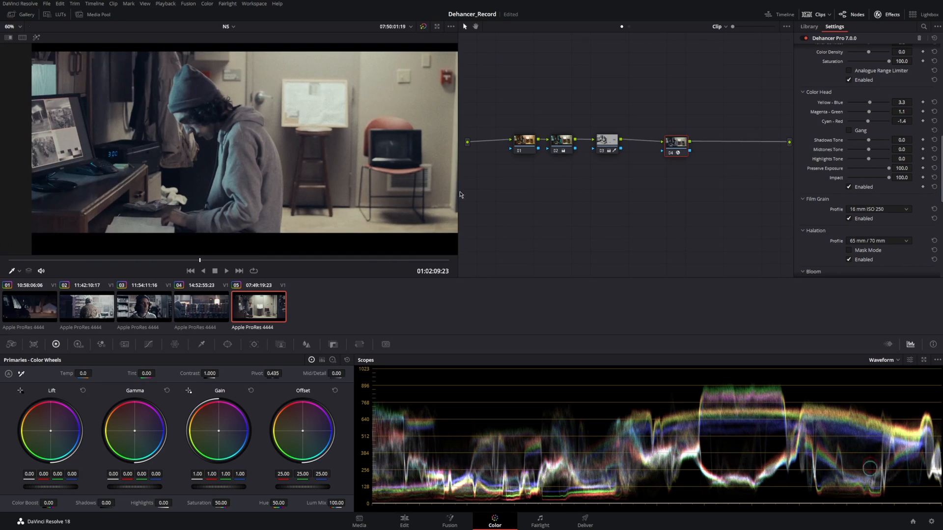
{"action": "left_click", "coordinate": [860, 191]}
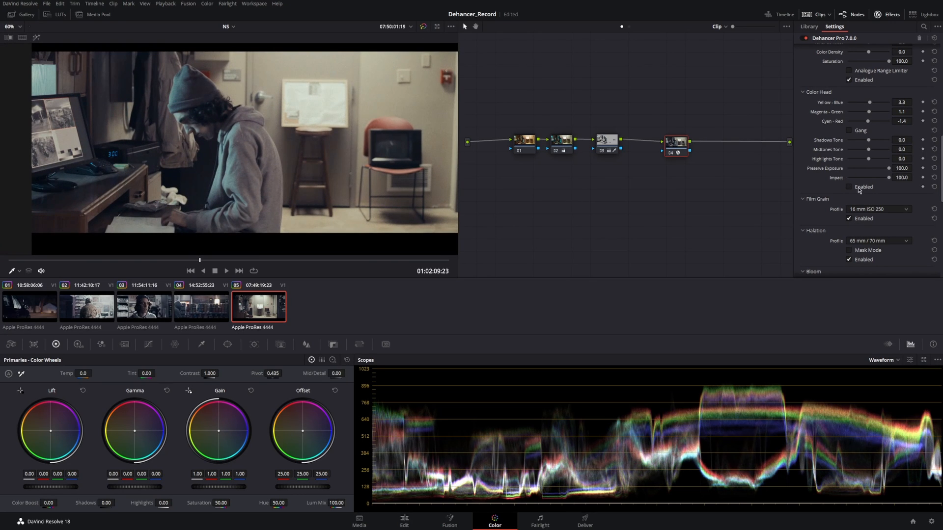
{"action": "left_click", "coordinate": [858, 190]}
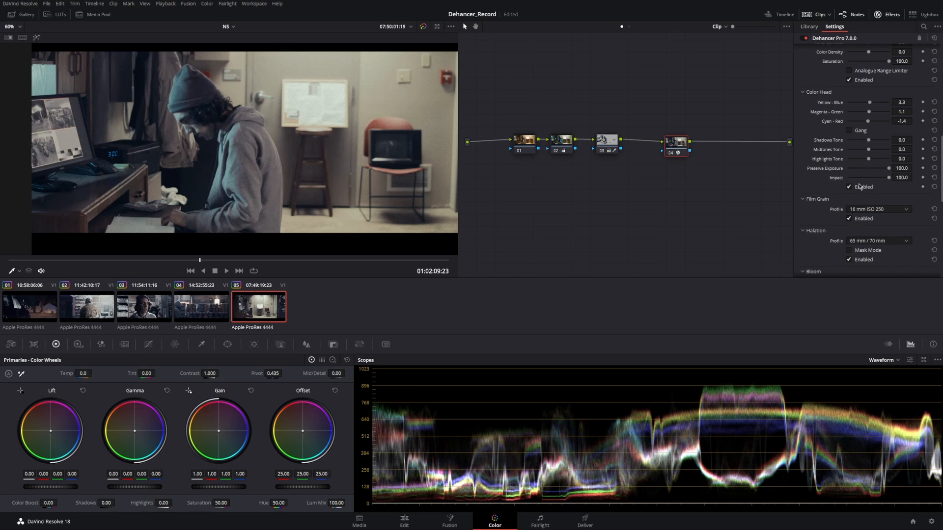
Enable the Bloom effect in the Dehancer settings of node 04.
{"action": "scroll", "coordinate": [802, 238], "scroll_direction": "down", "scroll_amount": 4}
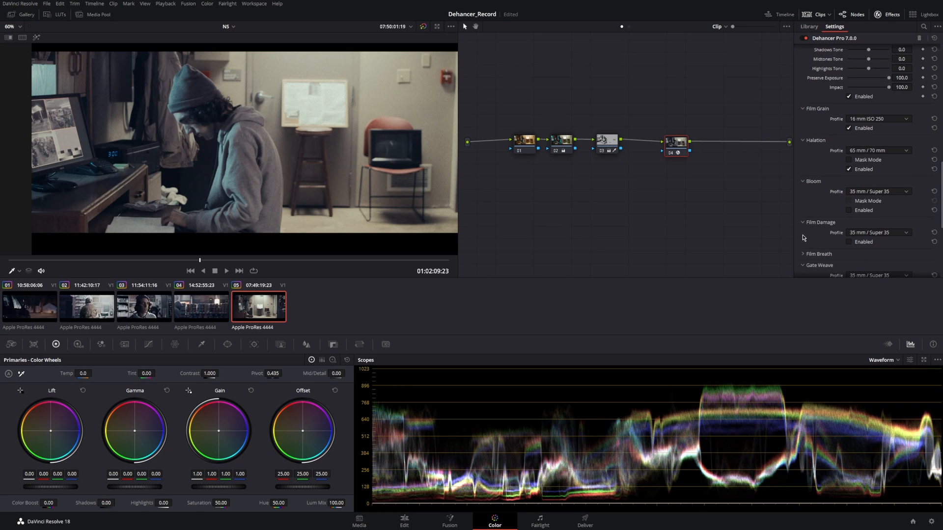
{"action": "left_click", "coordinate": [849, 211]}
{"action": "scroll", "coordinate": [817, 251], "scroll_direction": "down", "scroll_amount": 3}
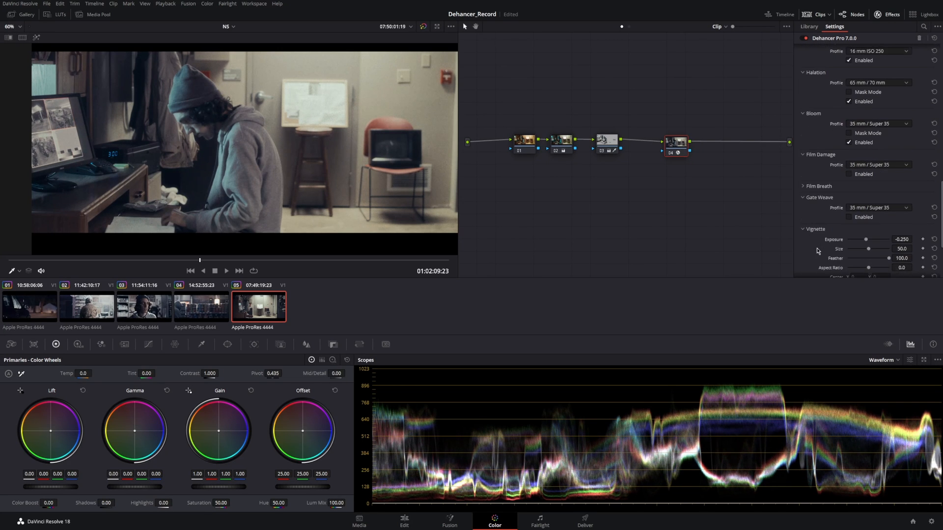
Customize Film Damage using the Custom profile with hairs disabled and a lower Global Opacity, and expand the Film Breath settings.
{"action": "left_click", "coordinate": [854, 163]}
{"action": "left_click", "coordinate": [858, 200]}
{"action": "left_click", "coordinate": [849, 259]}
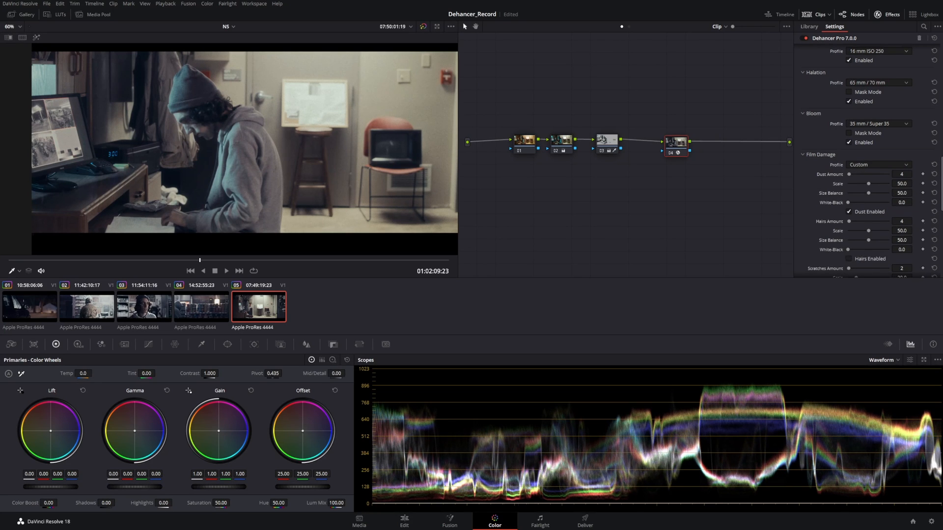
{"action": "scroll", "coordinate": [827, 222], "scroll_direction": "down", "scroll_amount": 5}
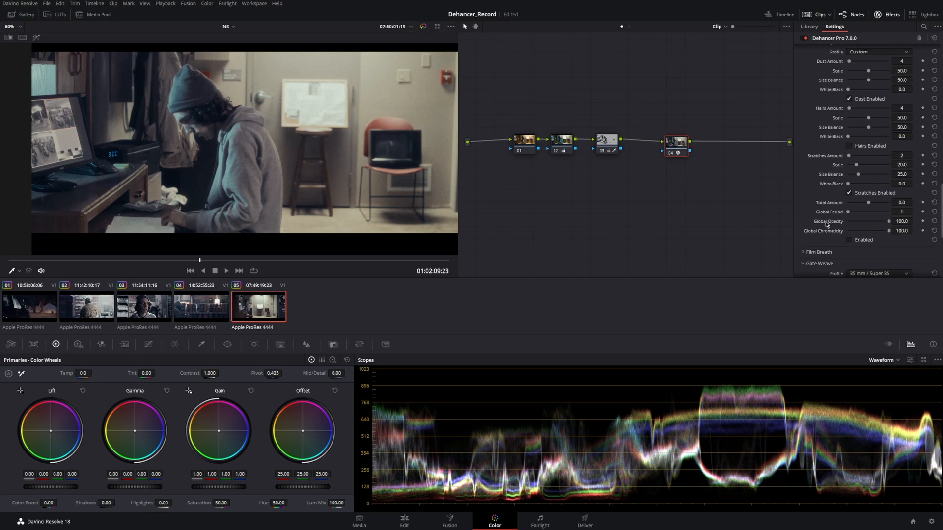
{"action": "left_click_drag", "start_coordinate": [890, 222], "coordinate": [866, 222]}
{"action": "left_click", "coordinate": [815, 254]}
{"action": "scroll", "coordinate": [815, 250], "scroll_direction": "down", "scroll_amount": 3}
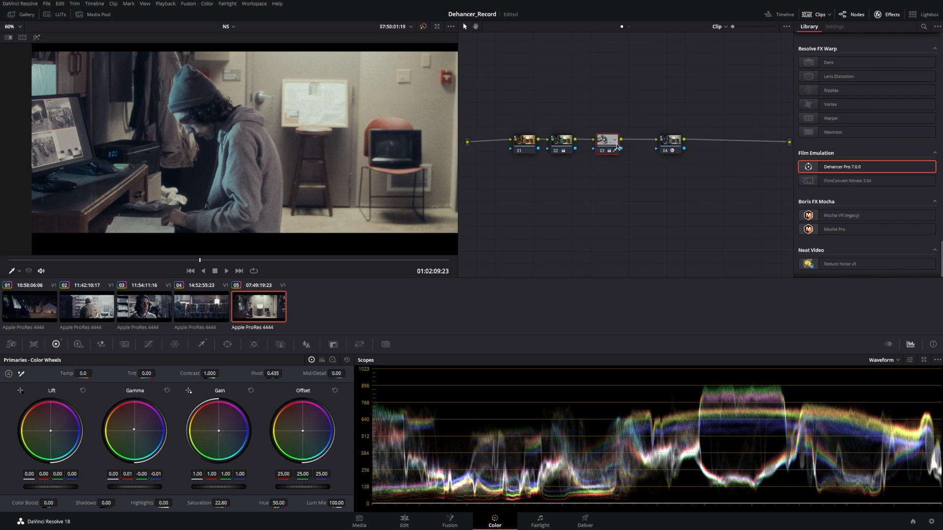
Add a serial node between node 03 and the Dehancer node, space the nodes apart, and slightly raise the new node's saturation.
{"action": "key", "text": "alt+s"}
{"action": "left_click_drag", "start_coordinate": [674, 150], "coordinate": [715, 150]}
{"action": "left_click_drag", "start_coordinate": [646, 176], "coordinate": [660, 153]}
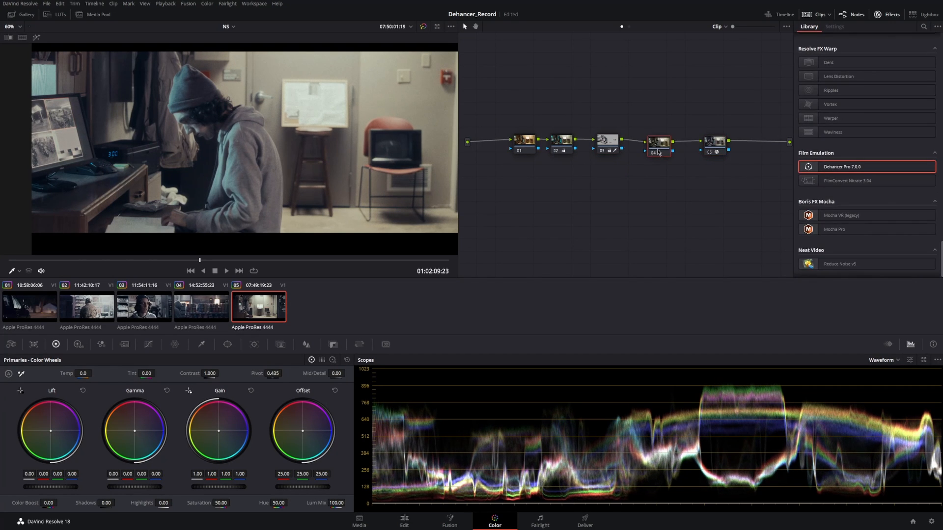
{"action": "mouse_move", "coordinate": [221, 502]}
{"action": "left_mouse_down"}
{"action": "mouse_move", "coordinate": [234, 503]}
{"action": "mouse_move", "coordinate": [226, 503]}
{"action": "left_mouse_up"}
Set the Print Exposure (Ev) of the Dehancer node to 0.043.
{"action": "left_click", "coordinate": [714, 142]}
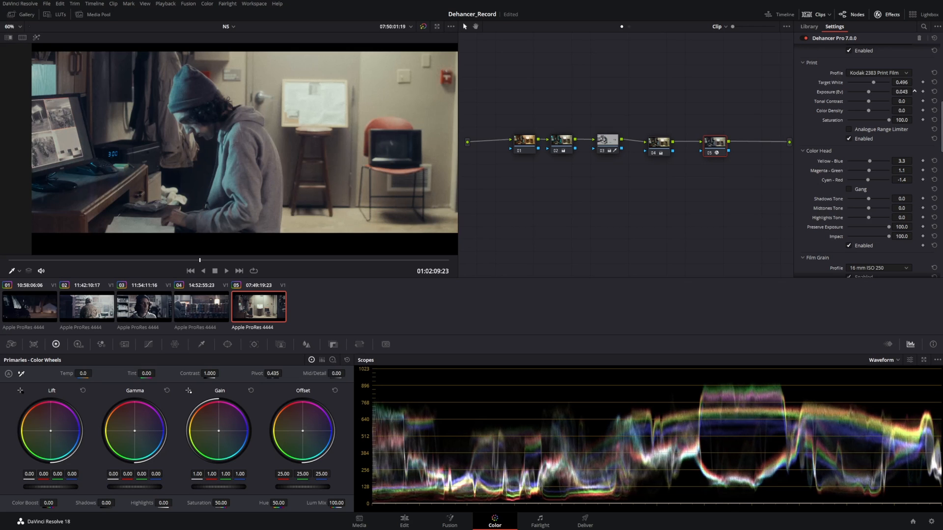
{"action": "left_click_drag", "start_coordinate": [900, 92], "coordinate": [914, 92]}
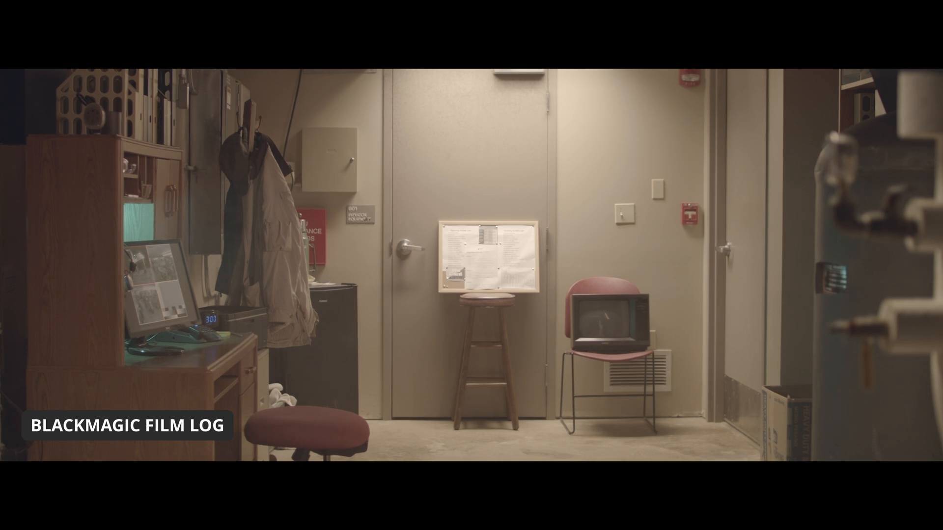